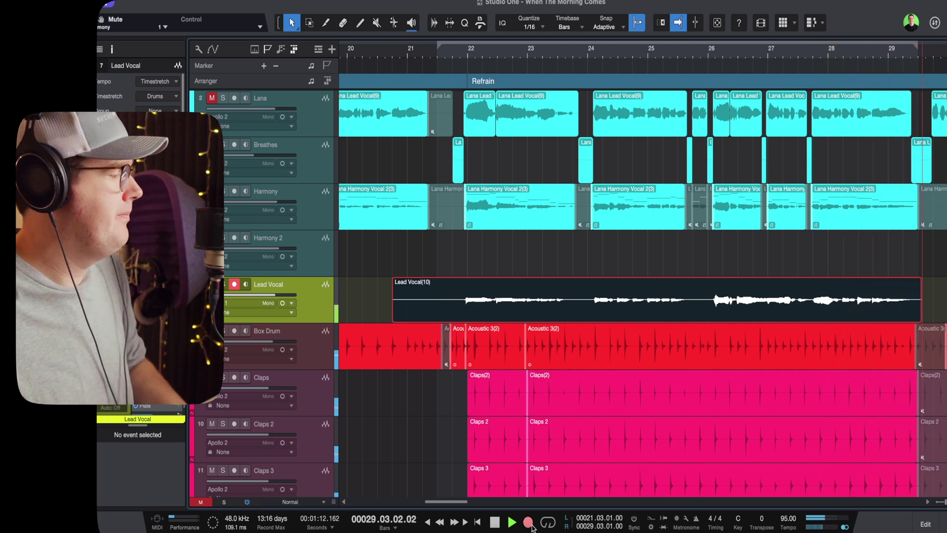
Stop recording the Lead Vocal(10) take and zoom the arrangement in horizontally
key("space")
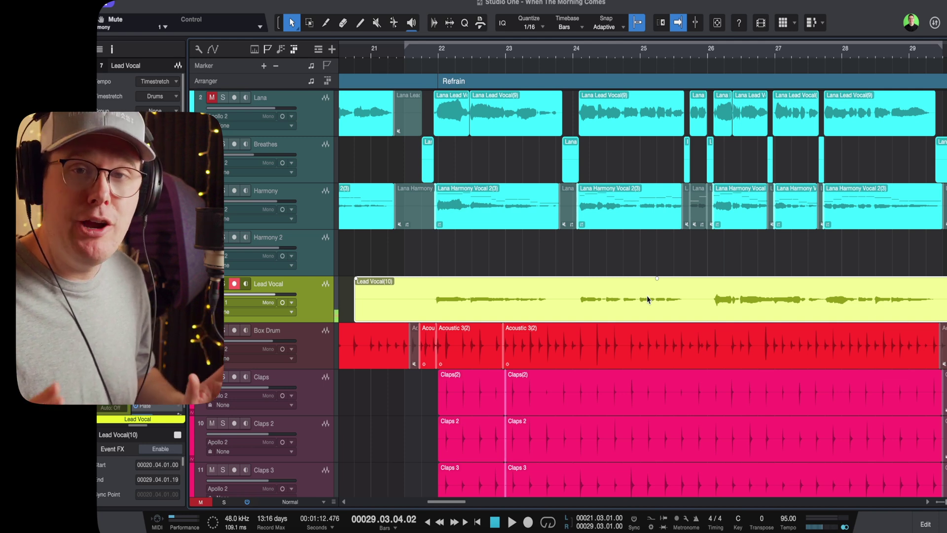
key("e")
key("e")
key("e")
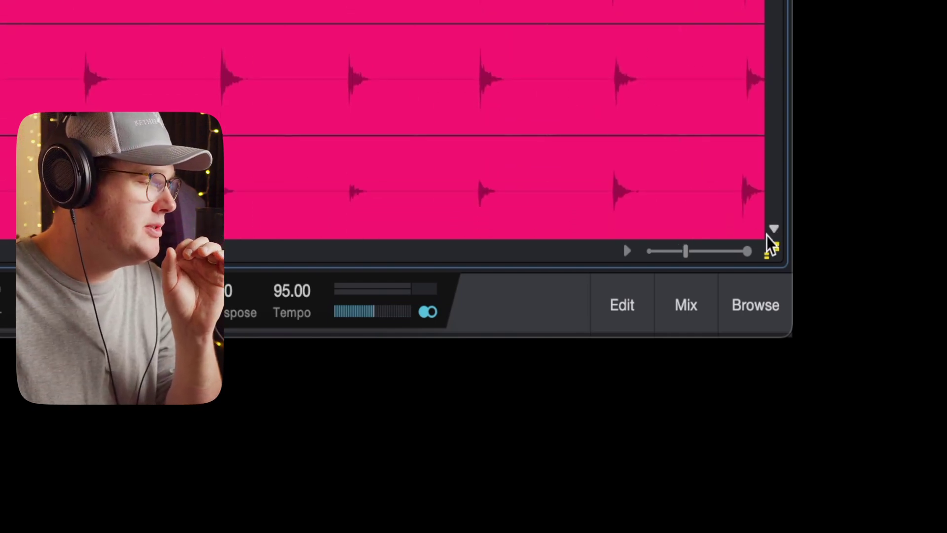
Raise the Data Zoom slider to make the vocal waveforms much taller
left_click(772, 249)
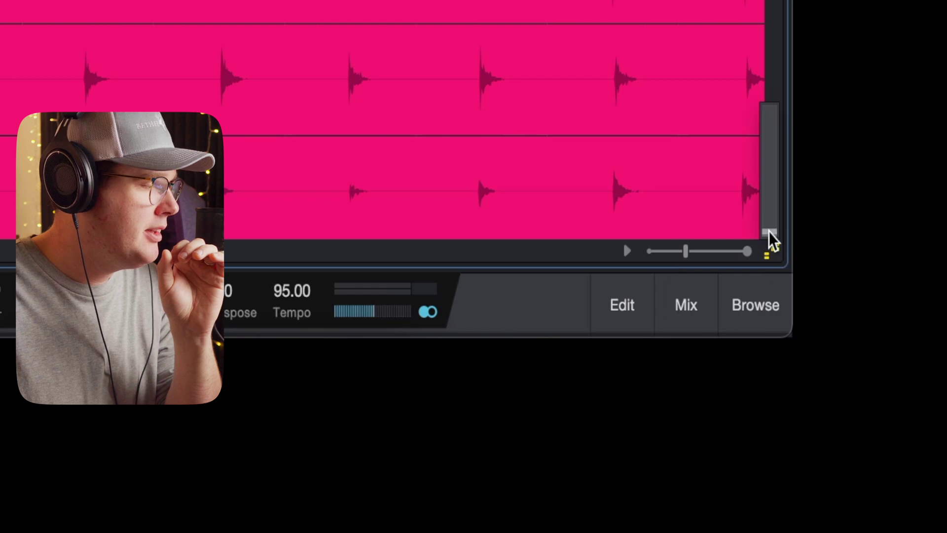
left_click_drag(769, 232, 770, 165)
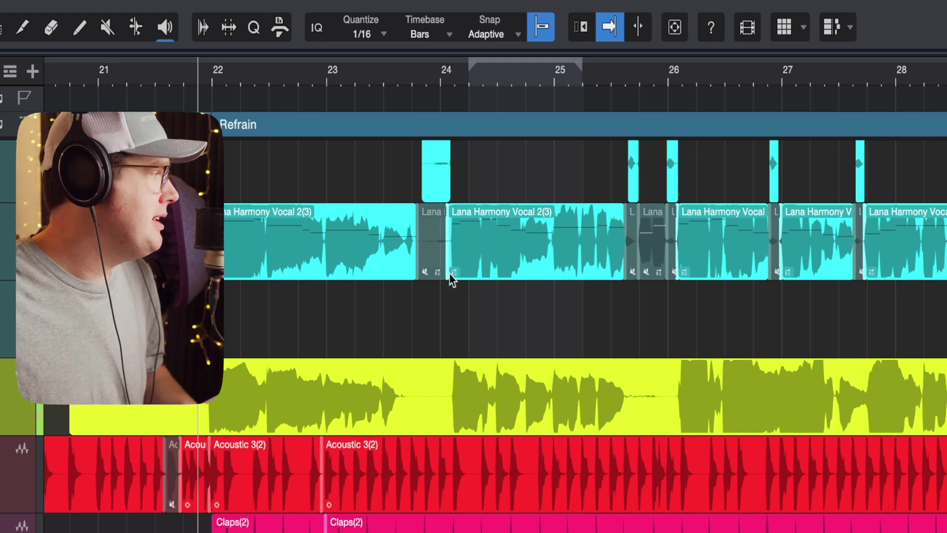
Put the playhead at bar 24 and set the loop range from bar 23.4 to 25.4
left_click(438, 70)
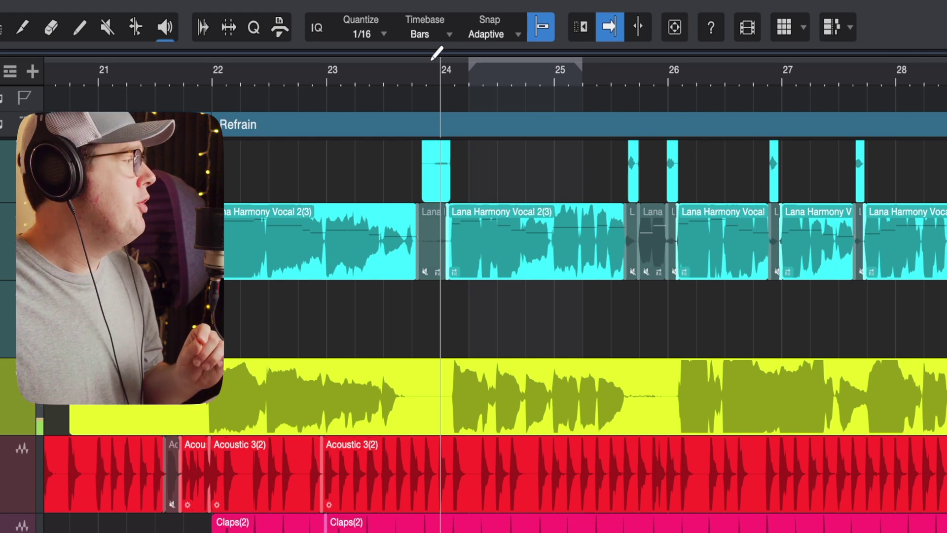
left_click_drag(433, 58, 643, 117)
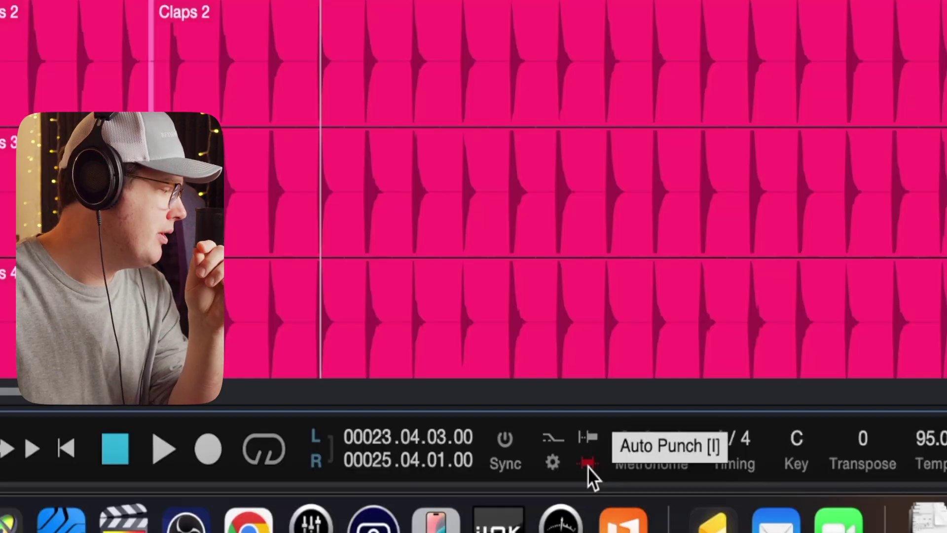
left_click(587, 467)
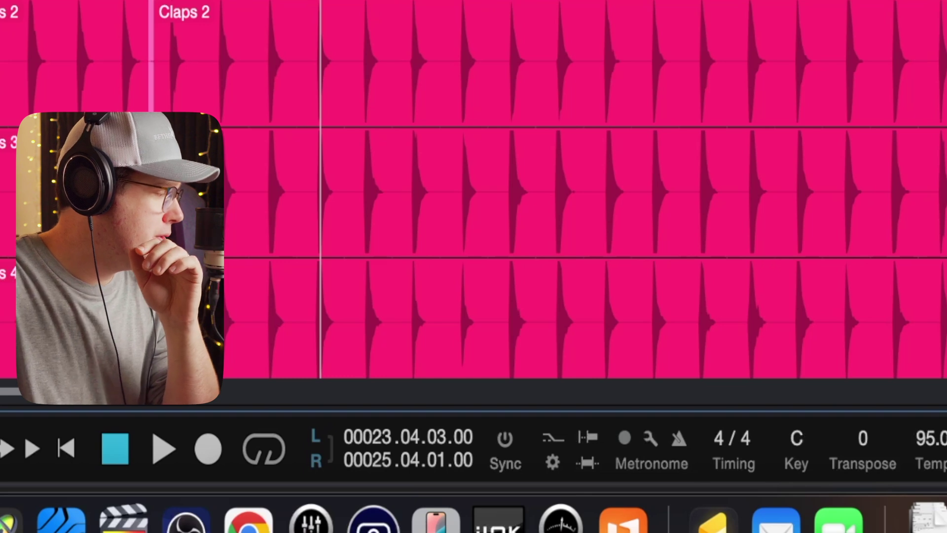
key("i")
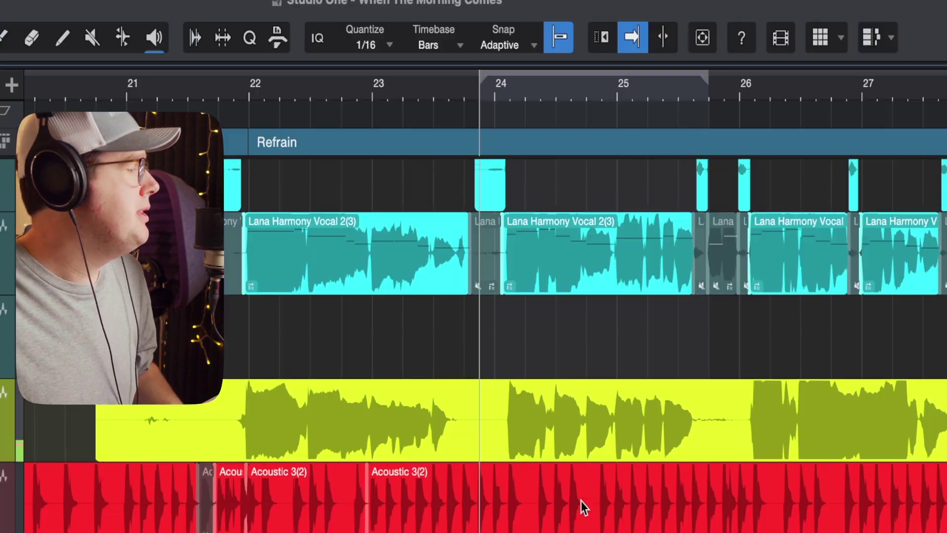
key("w")
Zoom in around bar 24 and extend the loop range's end past bar 25.4
scroll(493, 447, "left", 2)
scroll(491, 436, "right", 3)
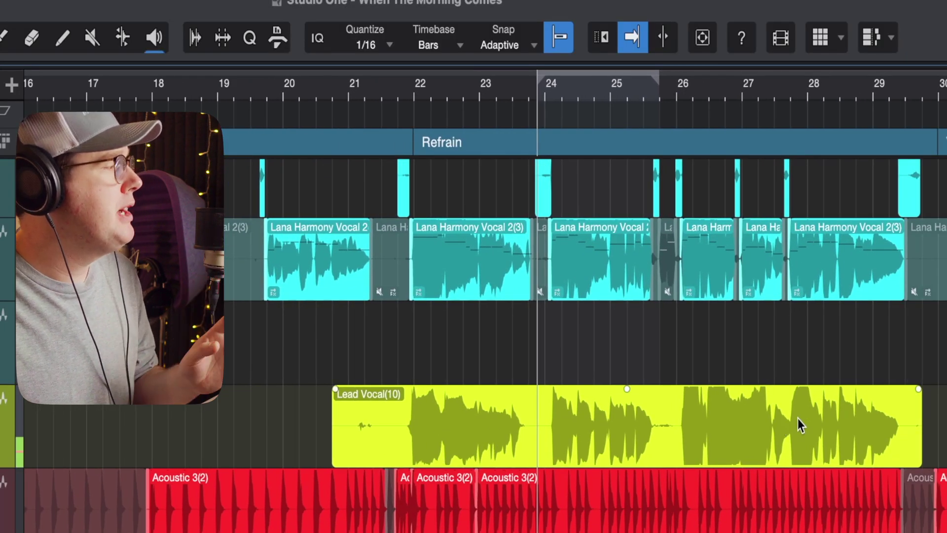
left_click_drag(588, 87, 592, 131)
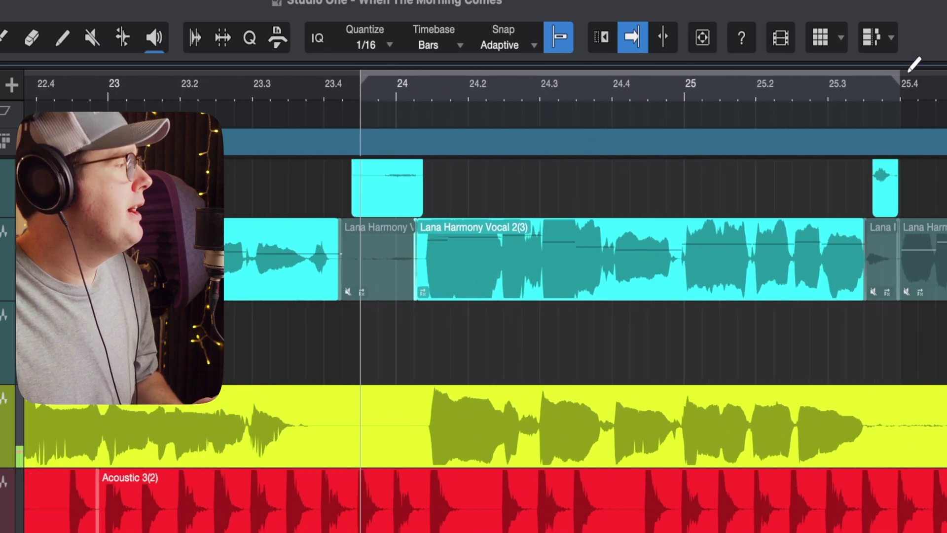
left_click_drag(899, 76, 946, 134)
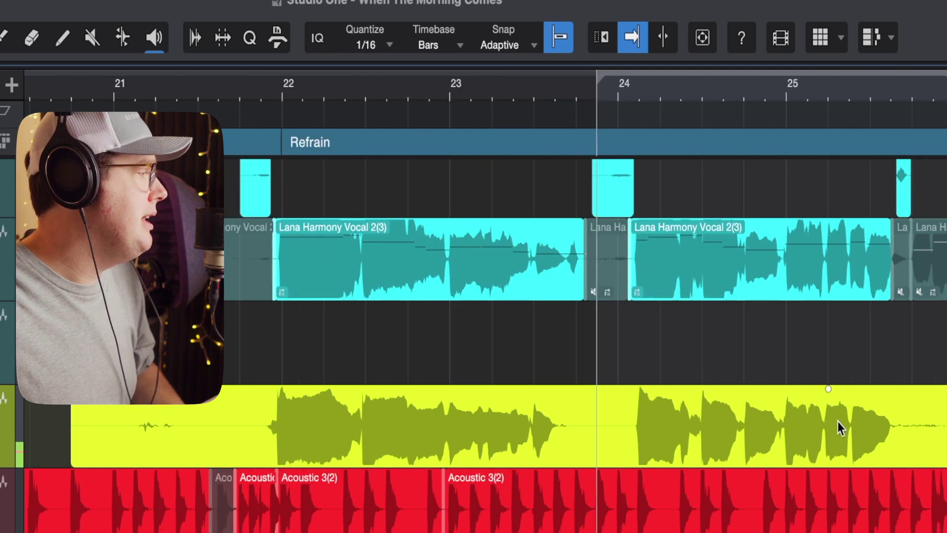
scroll(667, 421, "down", 3)
Record the Lead Vocal(13) punch-in over bars 24–26, with pre-roll from just before bar 22
scroll(667, 421, "right", 2)
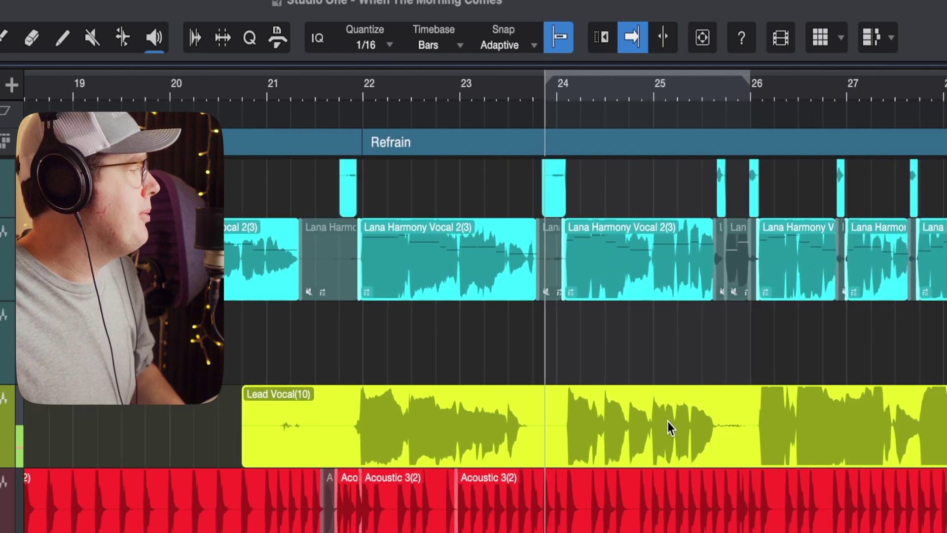
left_click(319, 72)
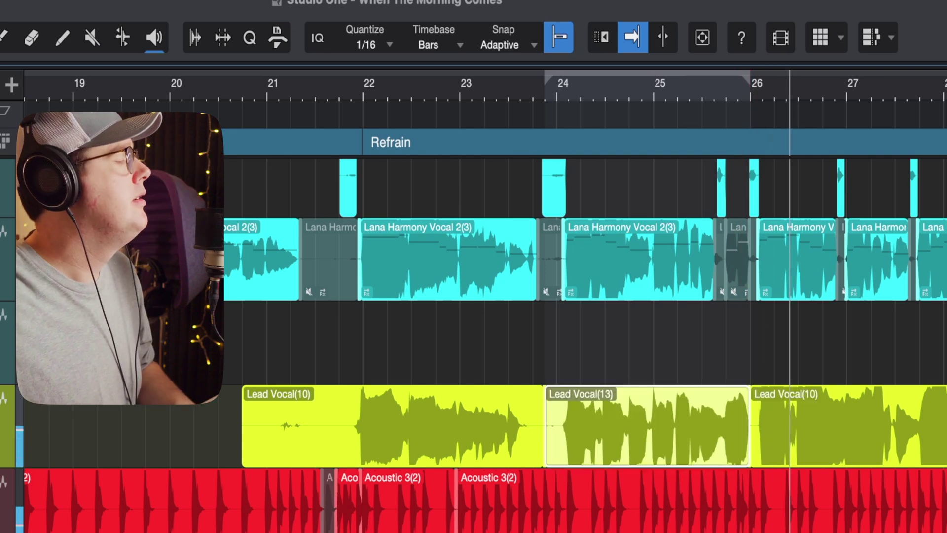
Trim the Lead Vocal(13) take to end at bar 26, meeting Lead Vocal(10), and view bars 20–27
key("e")
key("e")
key("e")
key("e")
key("e")
key("e")
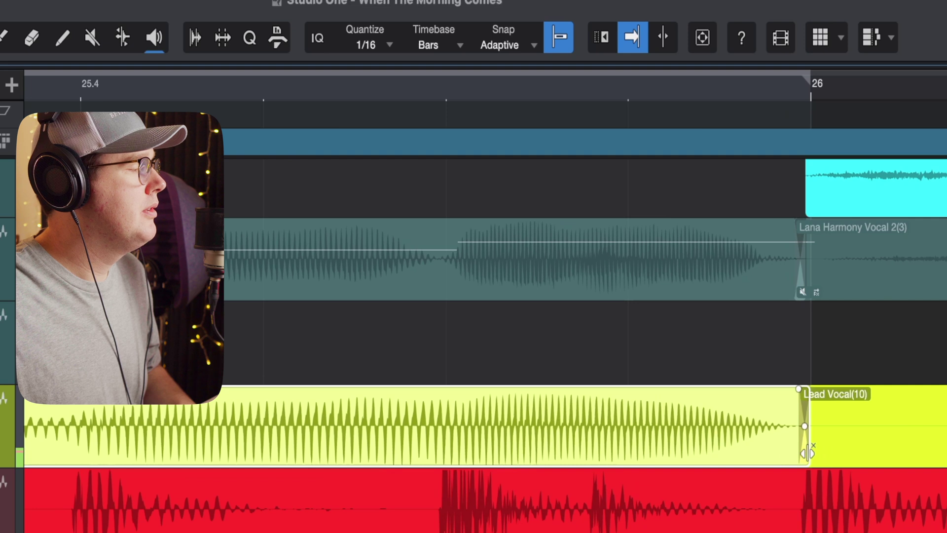
left_click_drag(812, 448, 850, 449)
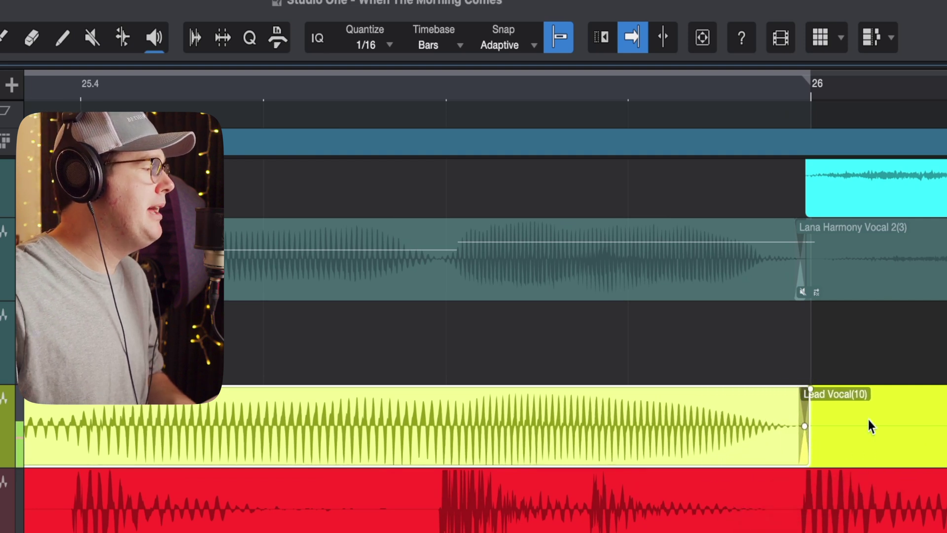
scroll(668, 172, "right", 4)
left_click_drag(648, 77, 795, 162)
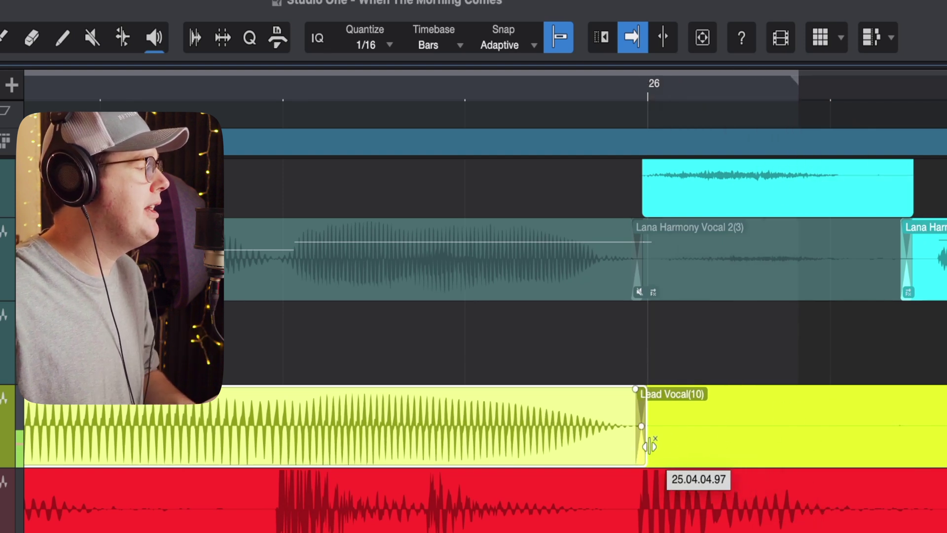
mouse_move(649, 440)
left_mouse_down()
mouse_move(545, 441)
mouse_move(646, 442)
left_mouse_up()
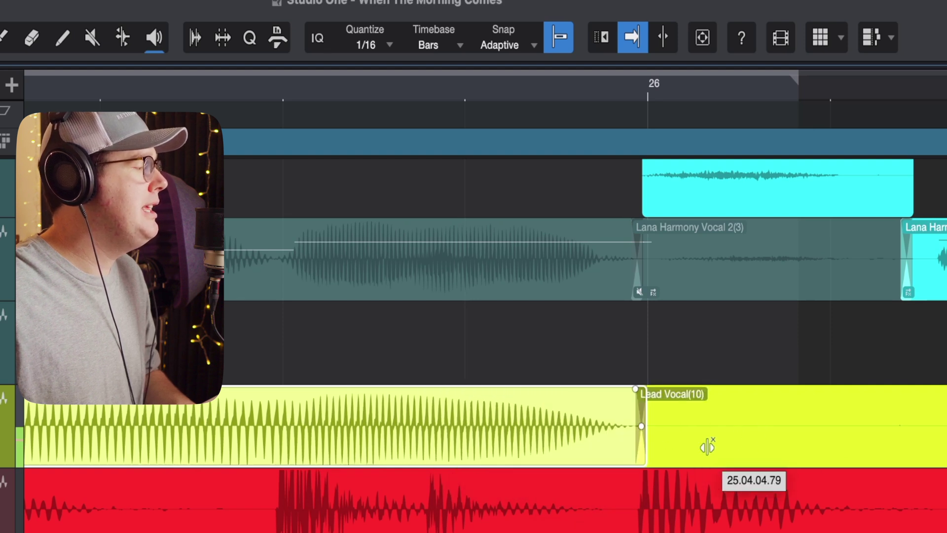
key("w")
key("w")
key("w")
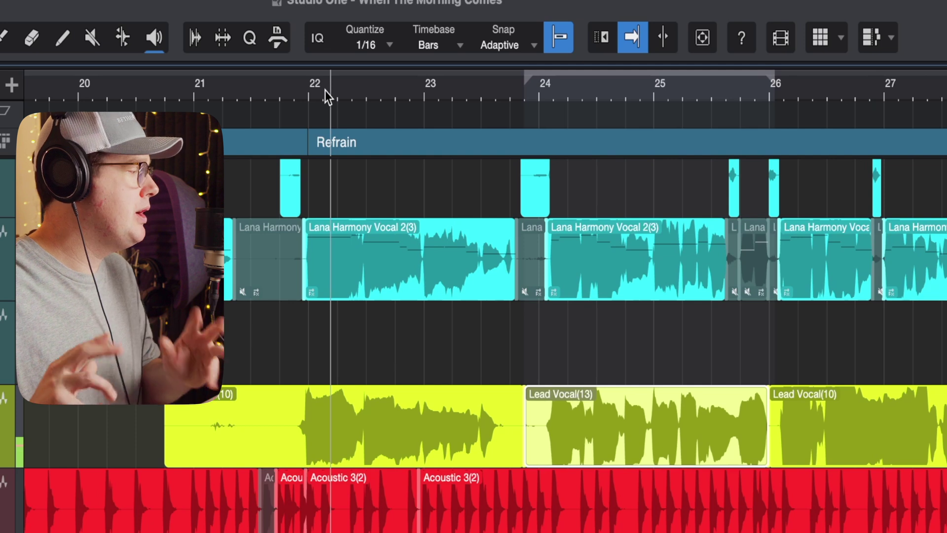
Play back the replaced phrase through bar 29, turning Autoscroll off and back on
key("space")
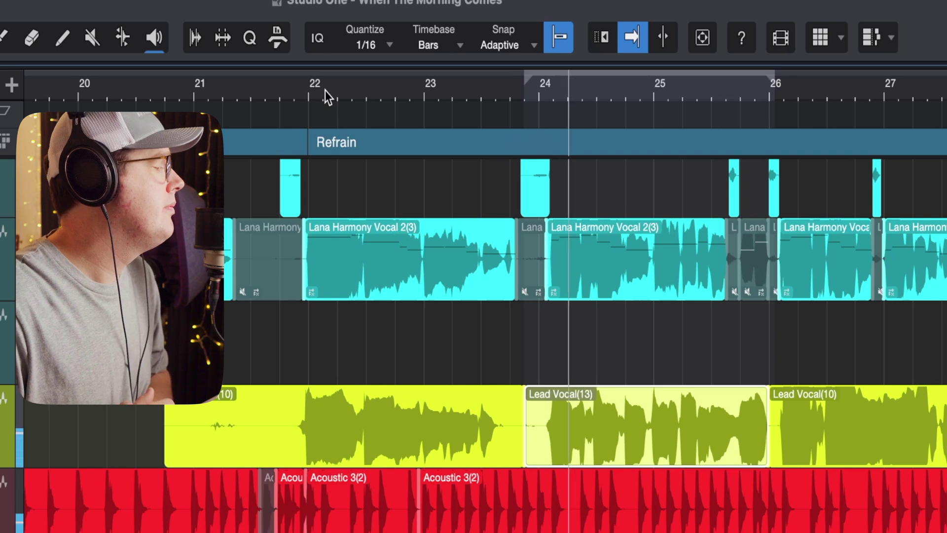
key("f")
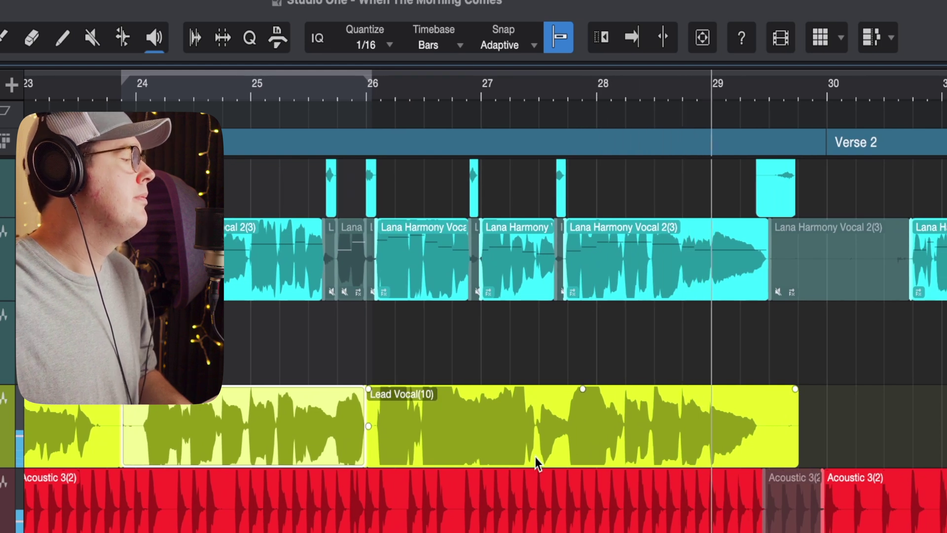
key("f")
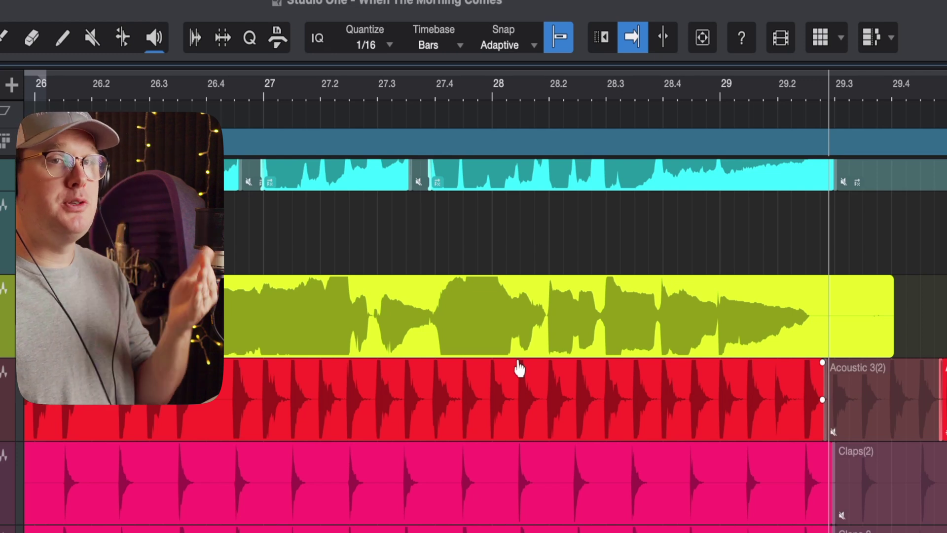
Loop bars 28.3–29.3 and punch in the Lead Vocal(14) take from just before the loop
key("w")
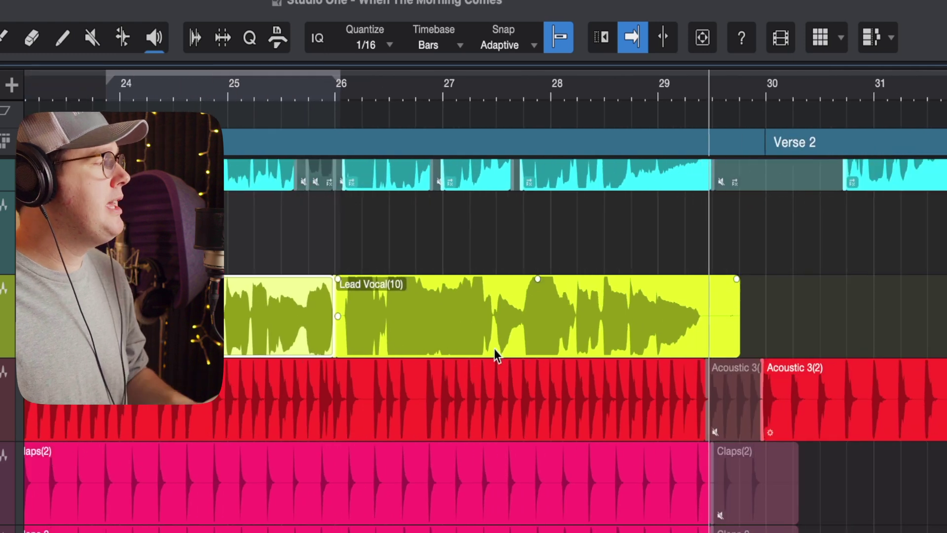
scroll(466, 331, "left", 4)
left_click(620, 88)
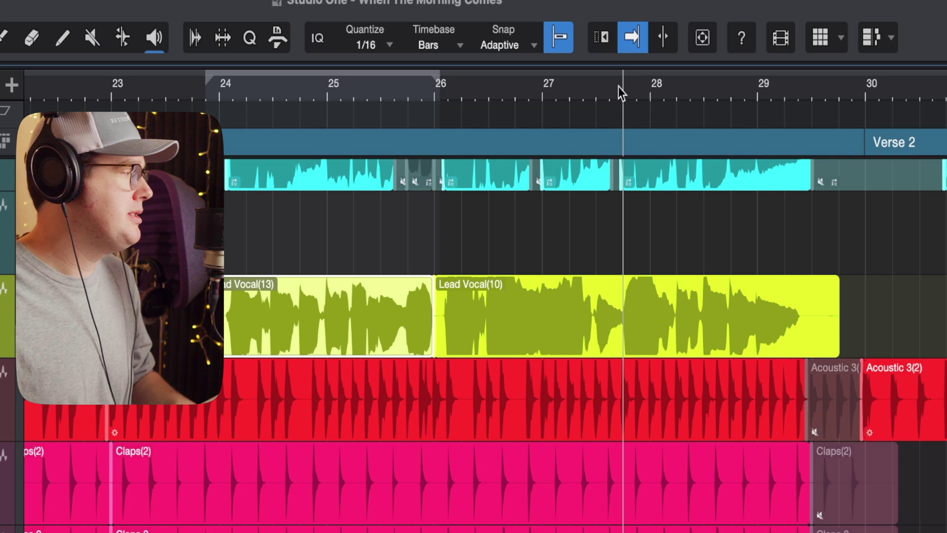
scroll(801, 296, "up", 3)
left_click_drag(438, 172, 914, 189)
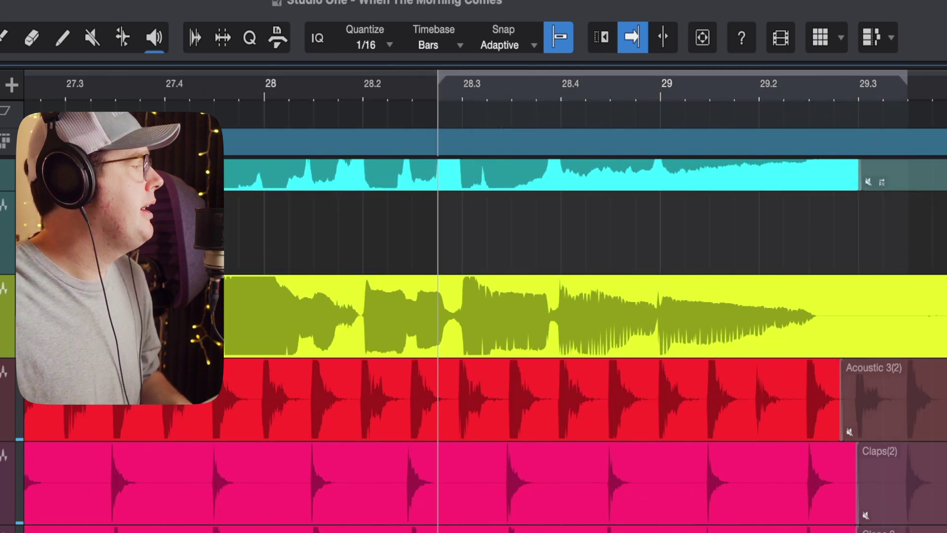
key("w")
scroll(585, 346, "left", 3)
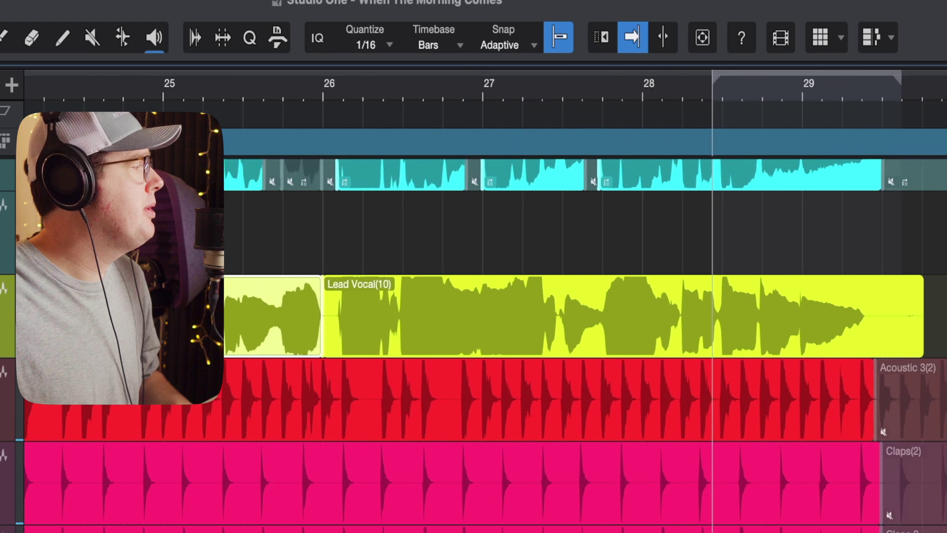
left_click(408, 75)
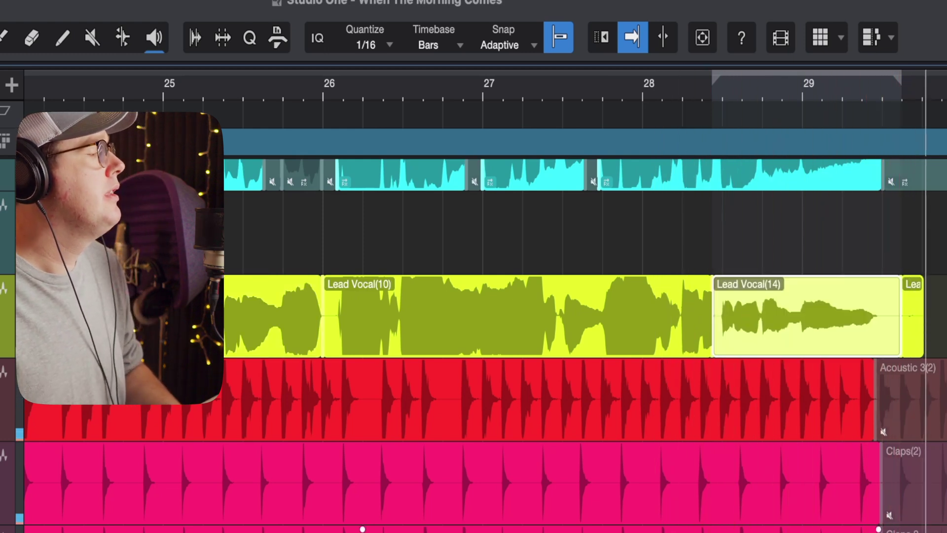
Shift the Lead Vocal(10)/(14) split to just past bar 28.4 and play from bar 27
mouse_move(863, 319)
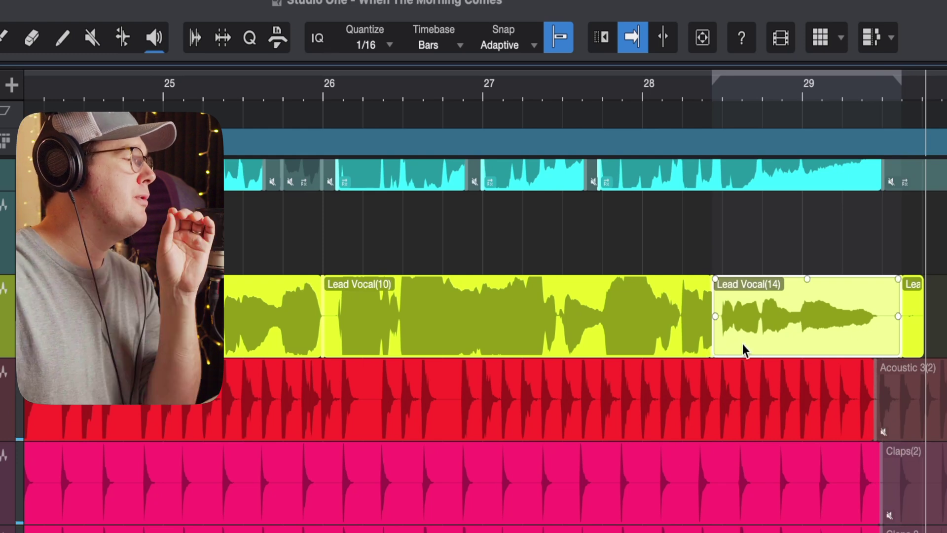
scroll(713, 302, "up", 5)
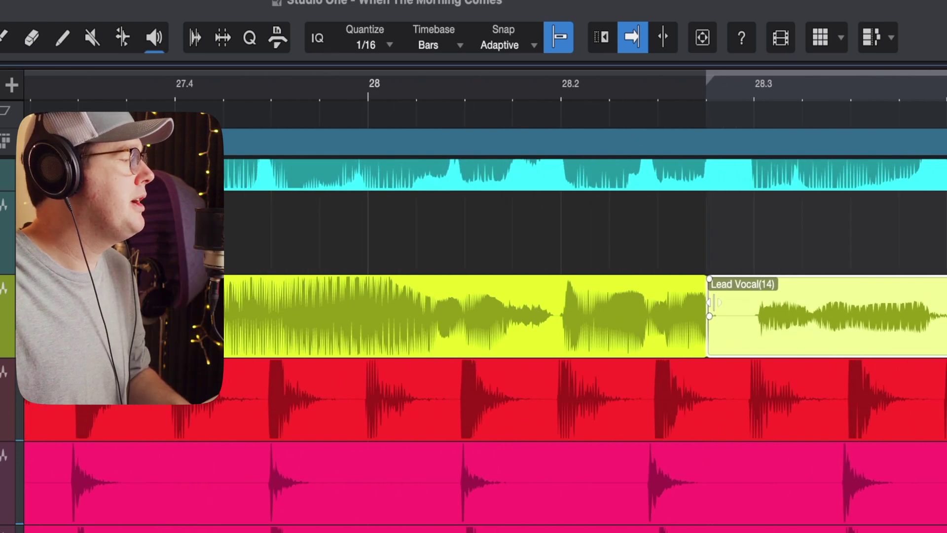
left_click_drag(705, 349, 751, 349)
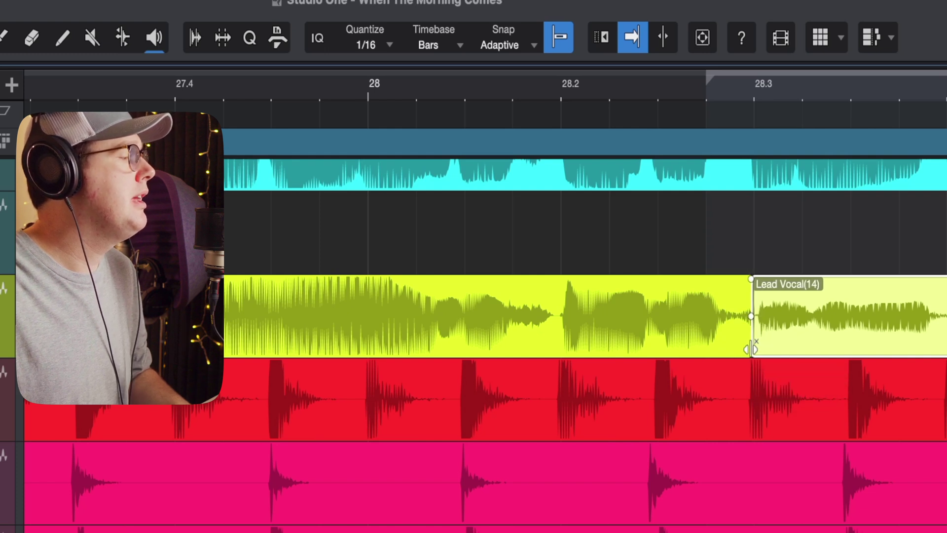
scroll(751, 349, "down", 5)
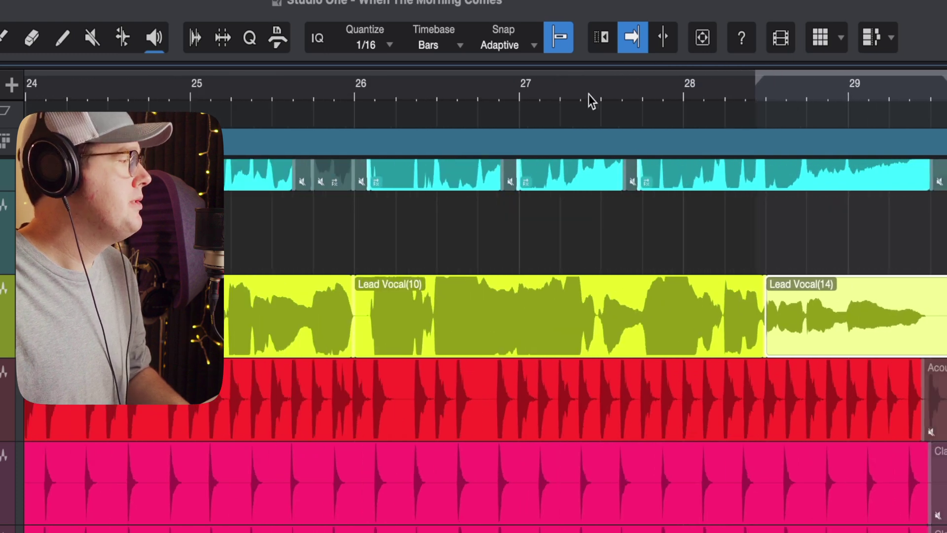
left_click(549, 93)
key("space")
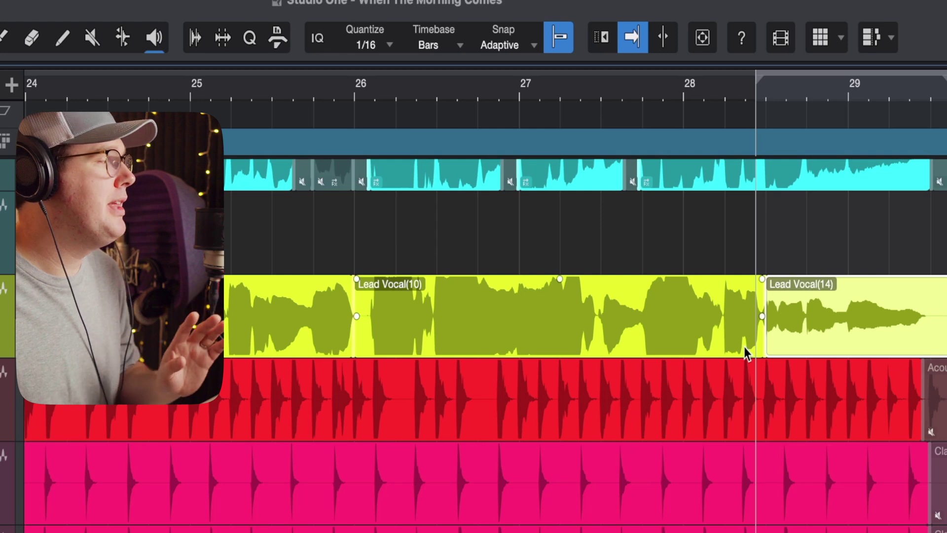
scroll(813, 325, "up", 3)
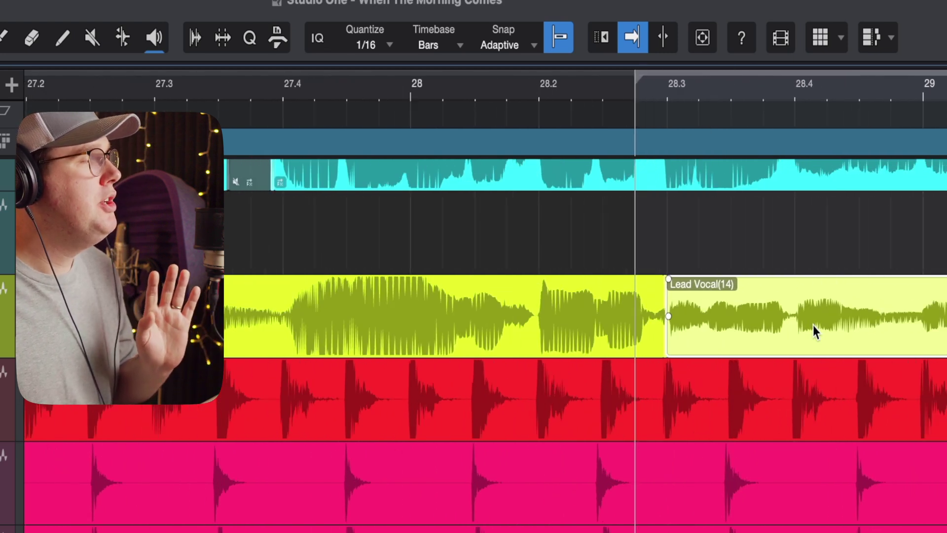
scroll(812, 325, "up", 1)
scroll(806, 333, "down", 5)
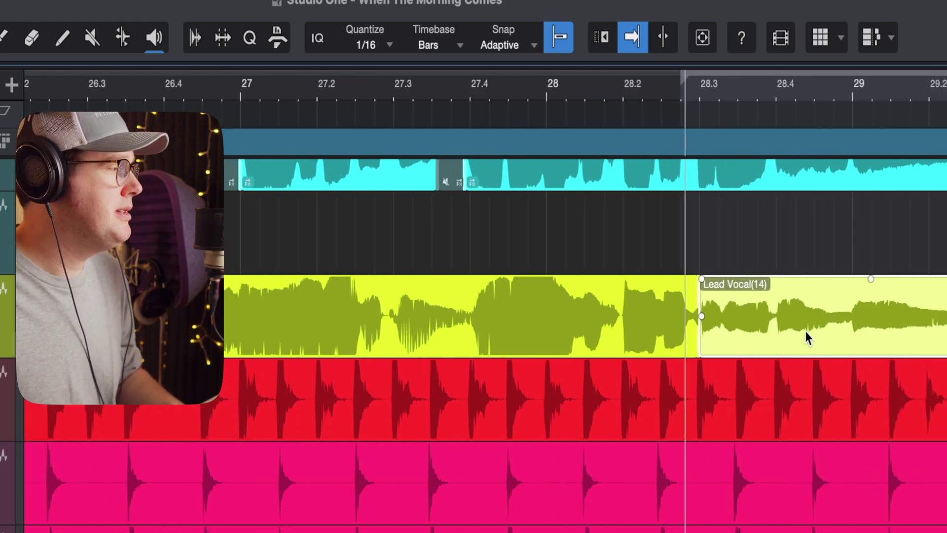